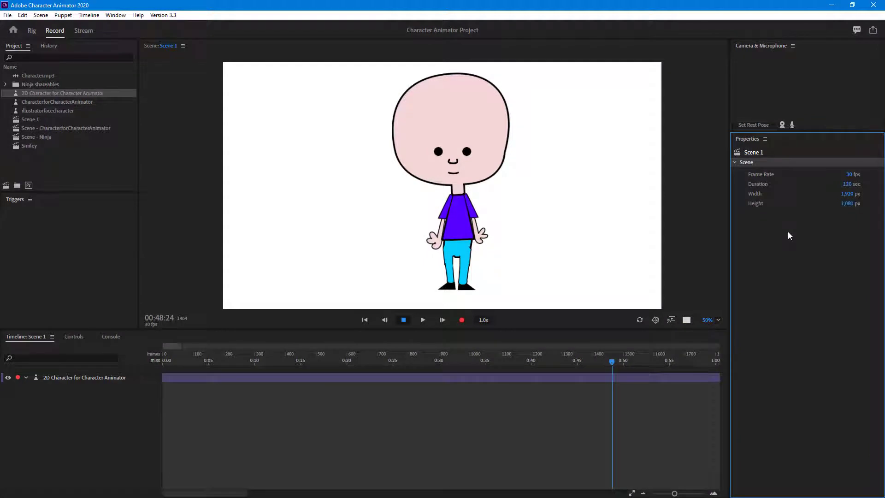
Step: Test the puppet's hands with the Dragger, waving the right and raising the left toward its head
{"action": "left_click_drag", "start_coordinate": [481, 238], "coordinate": [477, 220]}
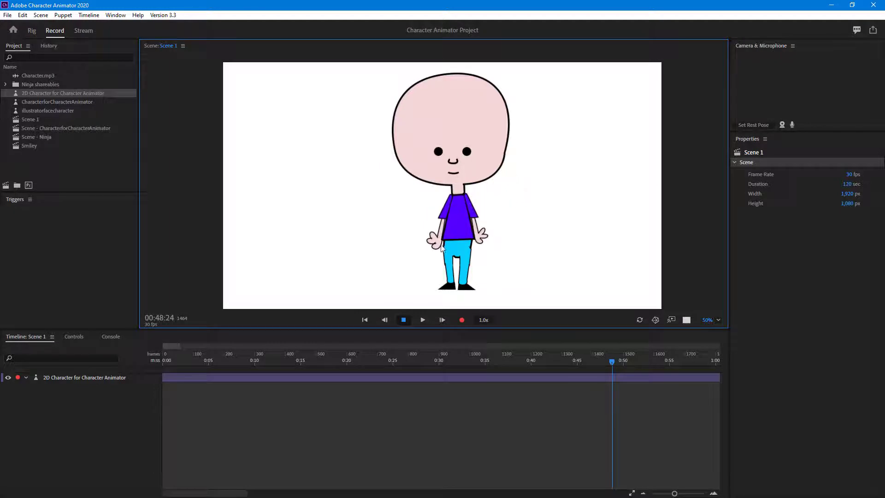
{"action": "left_click_drag", "start_coordinate": [424, 215], "coordinate": [447, 190]}
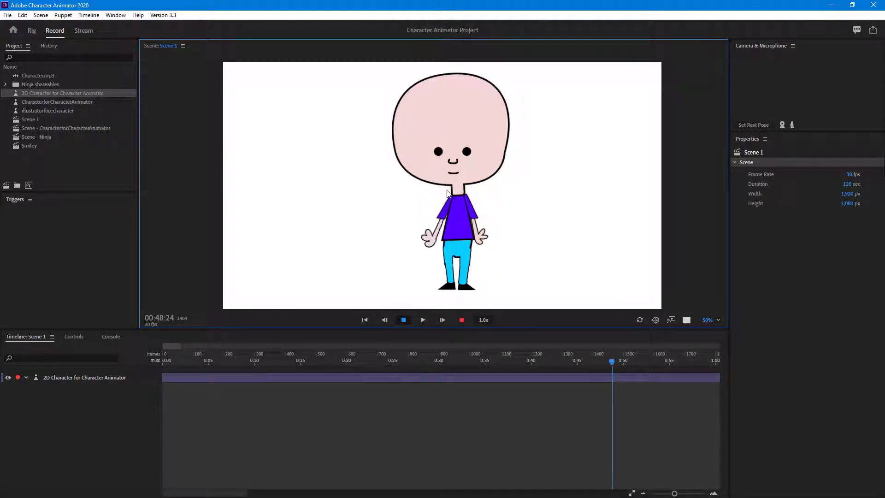
{"action": "left_click", "coordinate": [283, 363]}
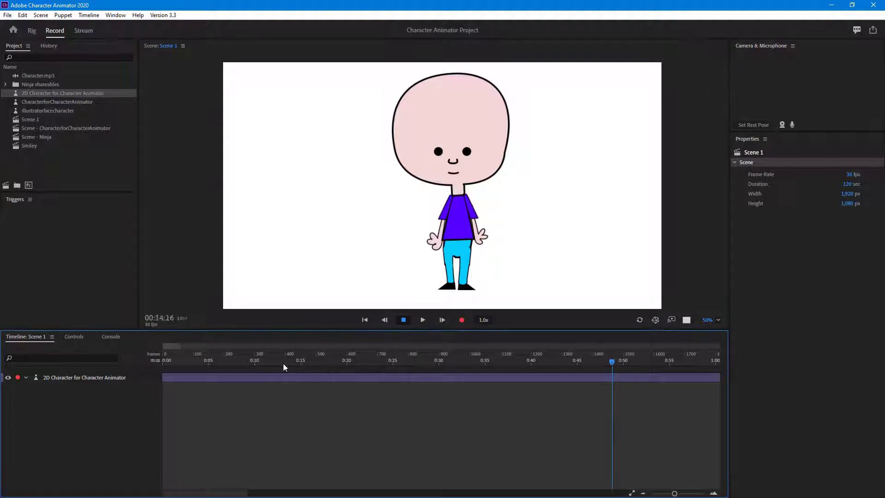
Step: Rewind to frame 0, rehearse walking the puppet left and right, then start recording
{"action": "key", "text": "Home"}
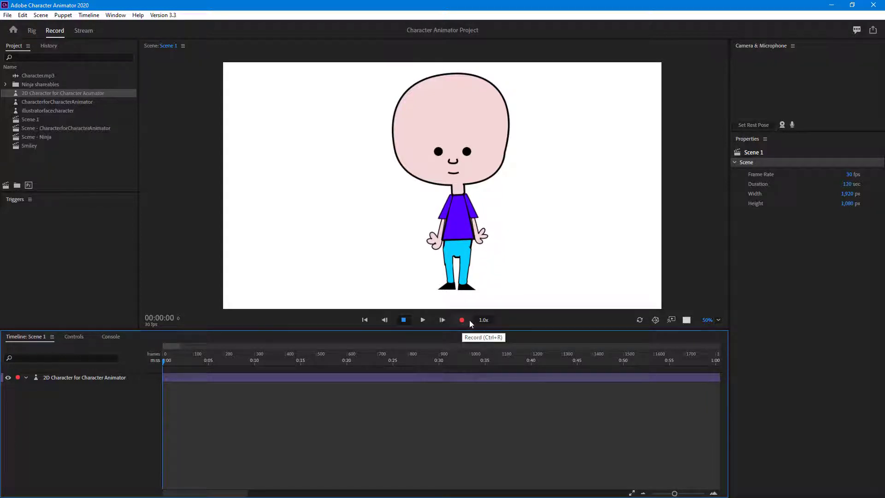
{"action": "key", "text": "Left"}
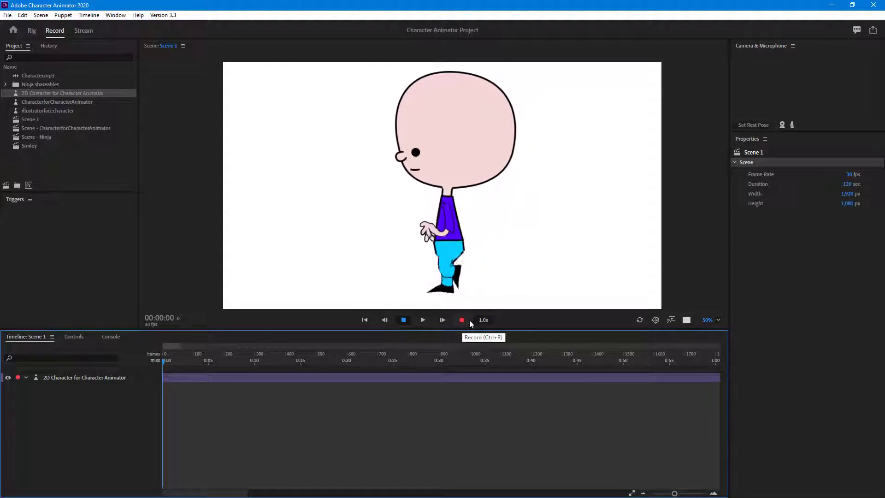
{"action": "key", "text": "Right"}
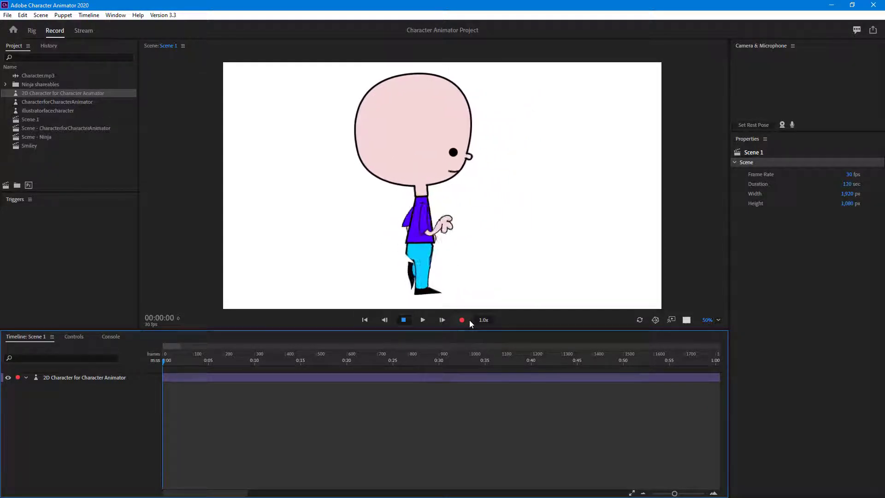
{"action": "key", "text": "Left"}
{"action": "key", "text": "Right"}
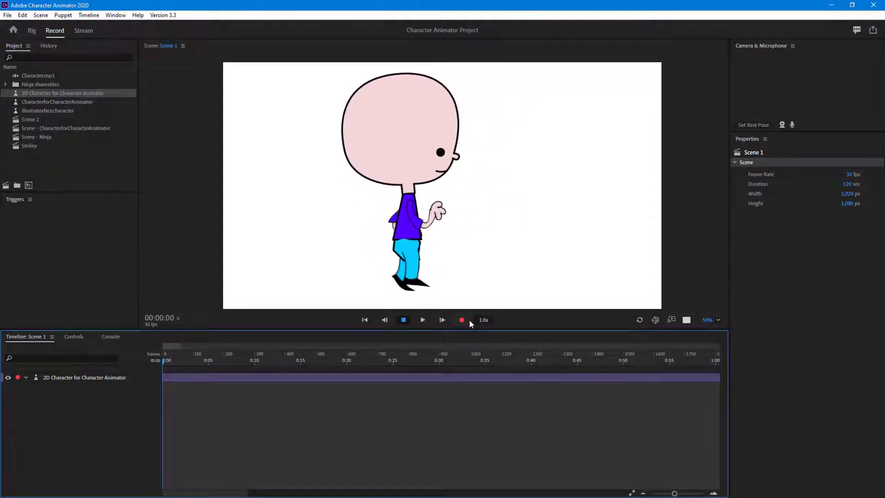
{"action": "key", "text": "Left"}
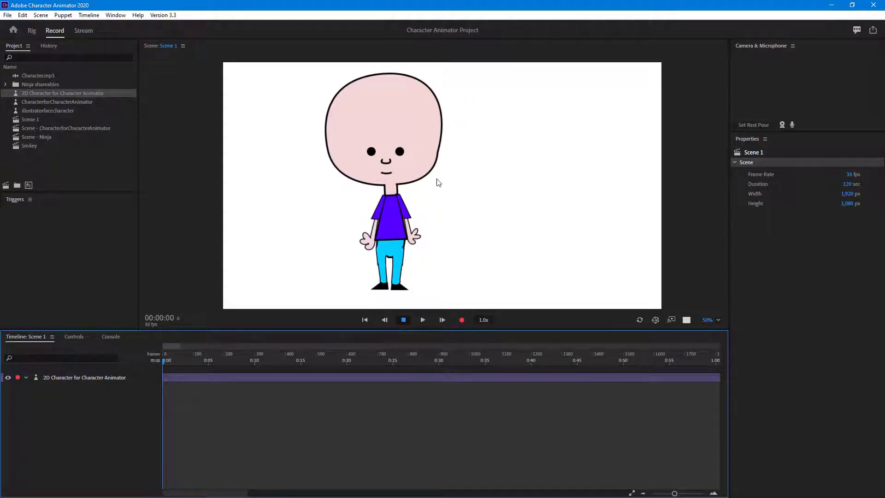
{"action": "left_click", "coordinate": [461, 321]}
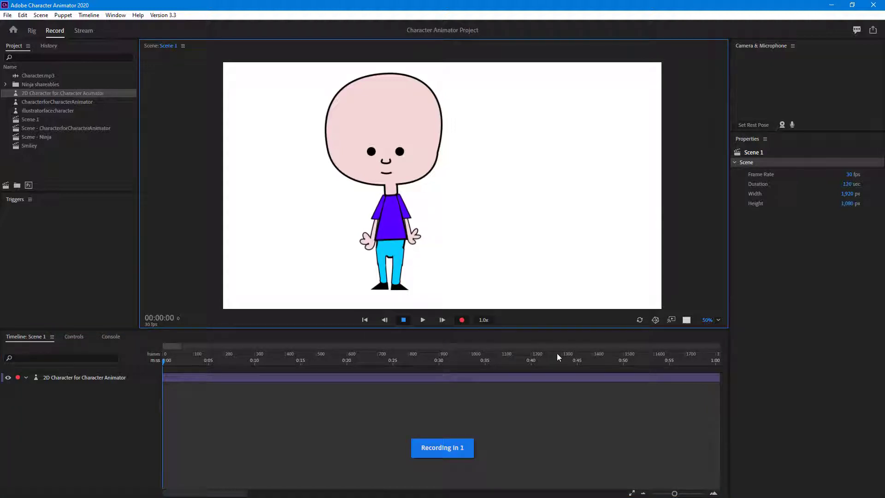
Step: Record Take 1, walking the puppet right and left while raising its right hand
{"action": "key", "text": "Right"}
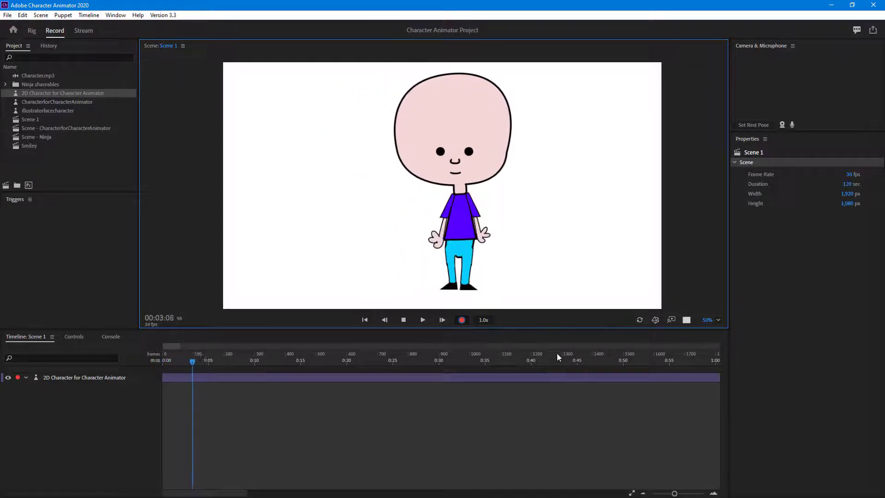
{"action": "mouse_move", "coordinate": [484, 234]}
{"action": "left_mouse_down"}
{"action": "mouse_move", "coordinate": [502, 178]}
{"action": "mouse_move", "coordinate": [484, 174]}
{"action": "mouse_move", "coordinate": [500, 177]}
{"action": "mouse_move", "coordinate": [483, 193]}
{"action": "mouse_move", "coordinate": [507, 207]}
{"action": "mouse_move", "coordinate": [453, 262]}
{"action": "mouse_move", "coordinate": [445, 226]}
{"action": "left_mouse_up"}
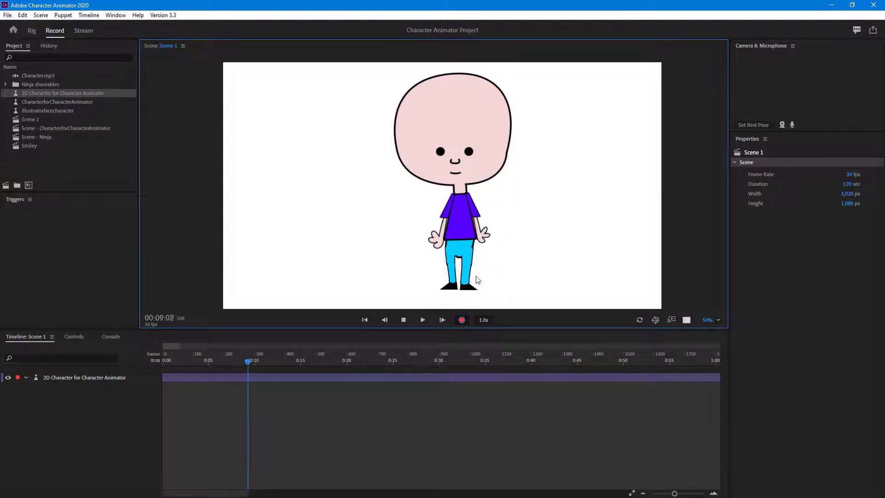
{"action": "key", "text": "Right"}
{"action": "key", "text": "Left"}
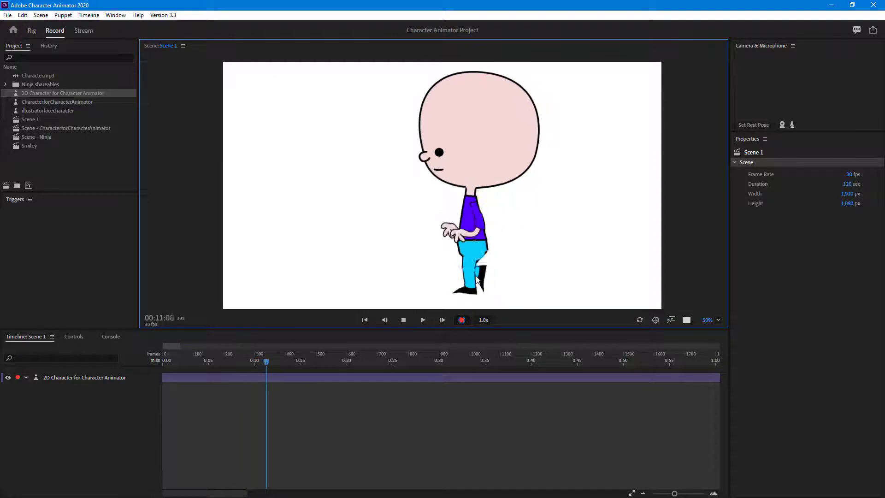
{"action": "left_click", "coordinate": [404, 324]}
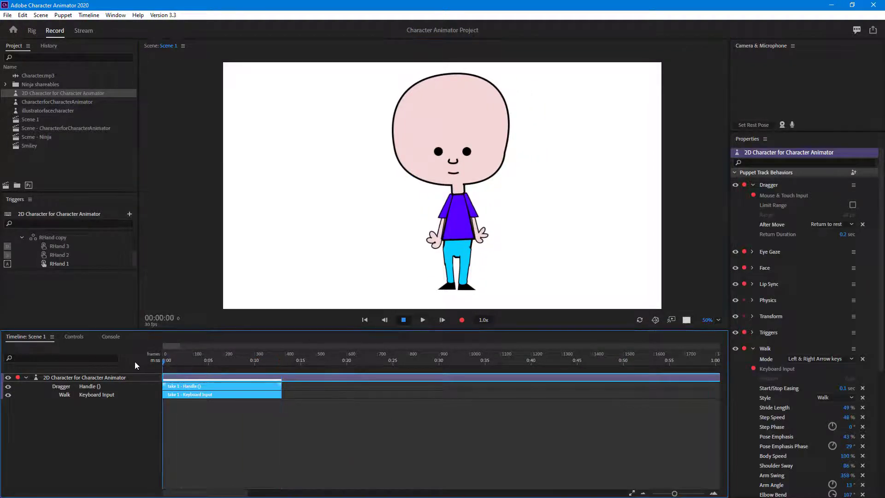
Step: Play back Take 1, stop it, and move the playhead back to about 00:04:19
{"action": "left_click", "coordinate": [423, 320]}
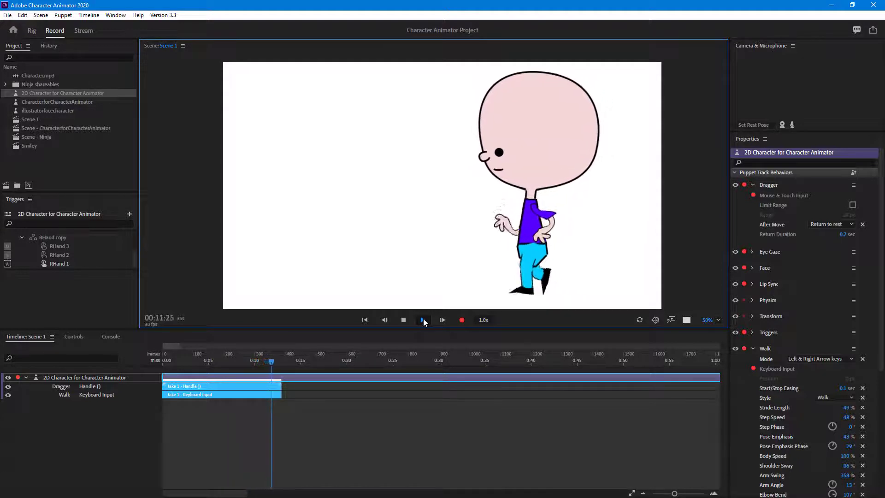
{"action": "left_click", "coordinate": [423, 319]}
{"action": "left_click_drag", "start_coordinate": [250, 363], "coordinate": [208, 367]}
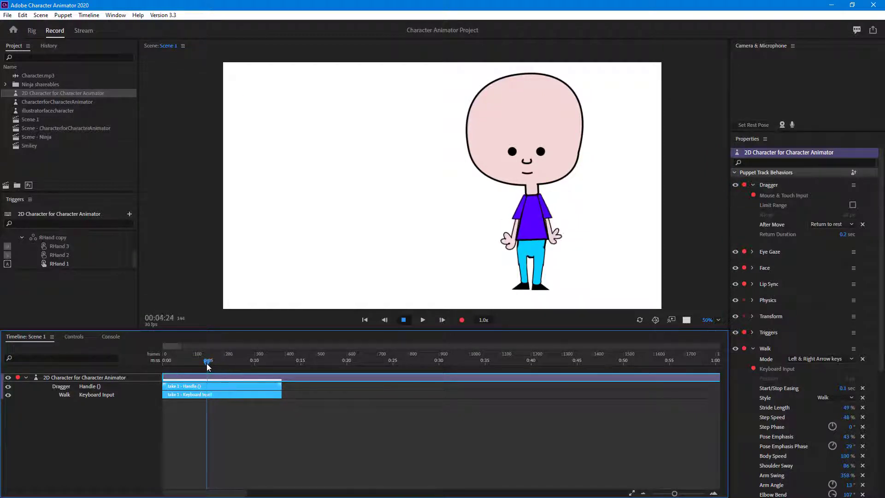
Step: Start recording from 00:04:19 and wave the puppet's right hand with the Dragger
{"action": "left_click", "coordinate": [461, 320]}
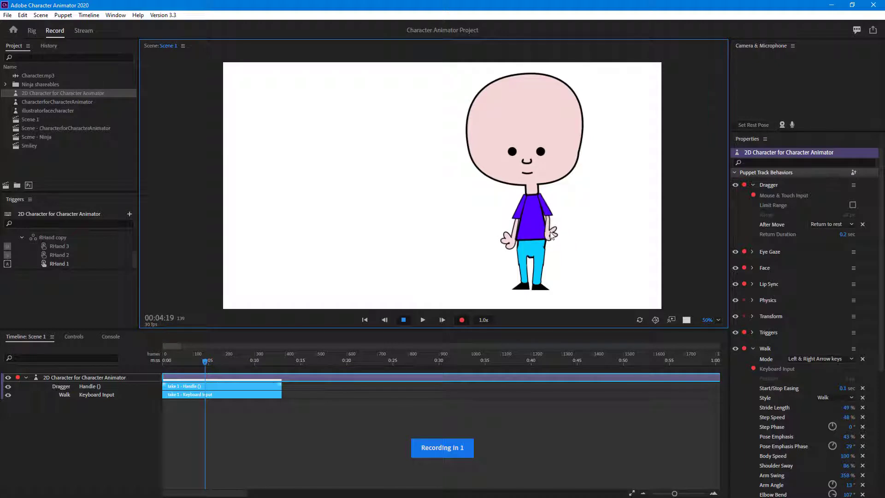
{"action": "left_click_drag", "start_coordinate": [552, 235], "coordinate": [569, 211]}
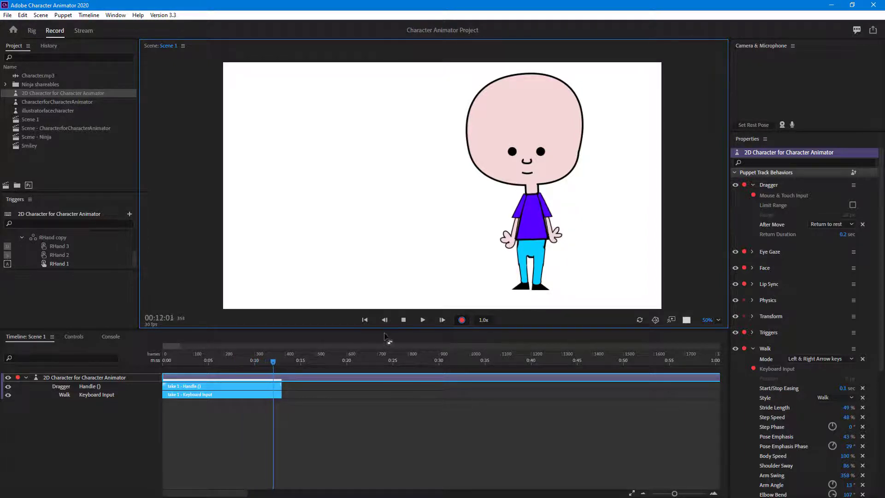
Step: End Take 2, rewind to 0:00, play the scene back, and deselect the take
{"action": "left_click", "coordinate": [404, 320]}
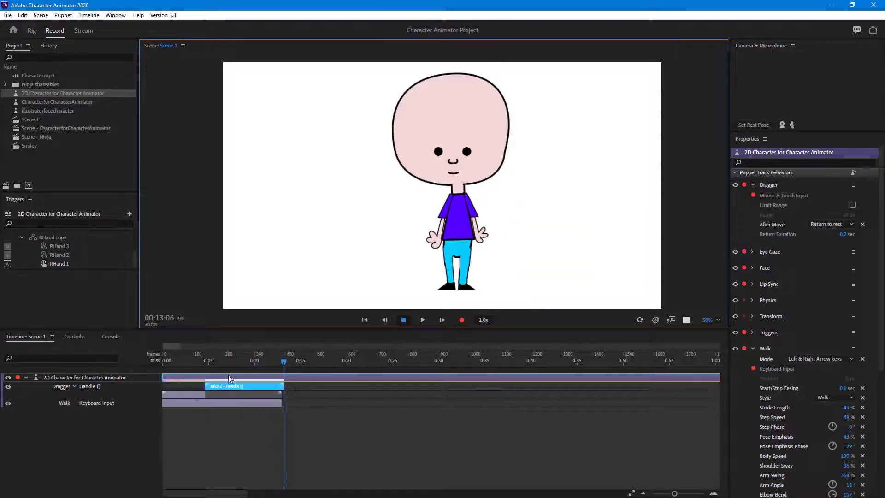
{"action": "left_click_drag", "start_coordinate": [210, 367], "coordinate": [158, 363]}
{"action": "key", "text": "space"}
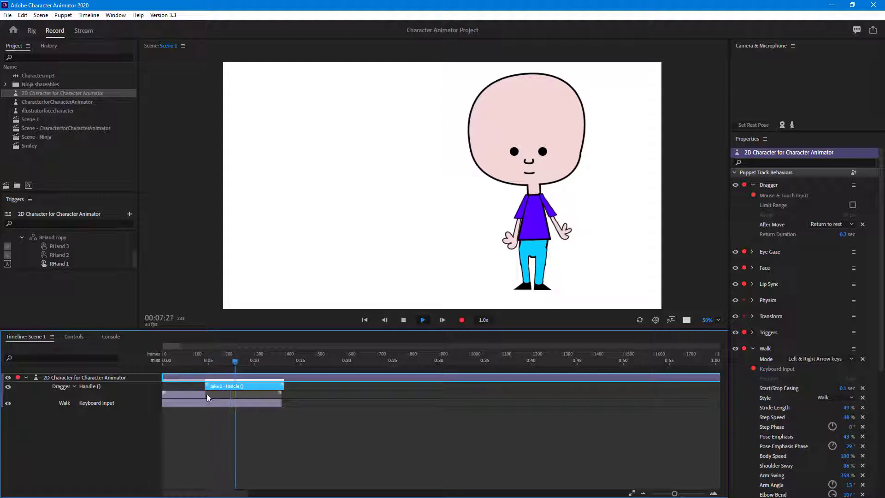
{"action": "left_click", "coordinate": [203, 369]}
{"action": "left_click", "coordinate": [216, 366]}
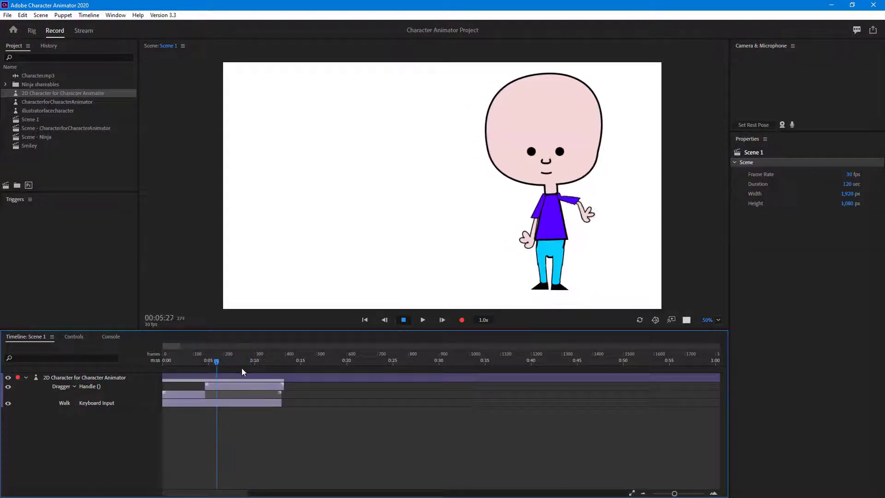
Step: Scrub and play through the walk and hand takes between 5 and 10 seconds
{"action": "left_click_drag", "start_coordinate": [242, 367], "coordinate": [204, 374]}
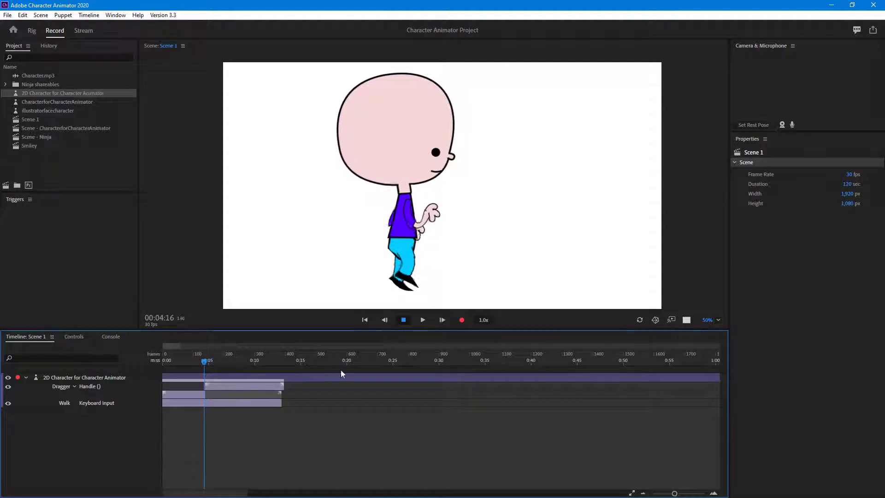
{"action": "left_click", "coordinate": [422, 320]}
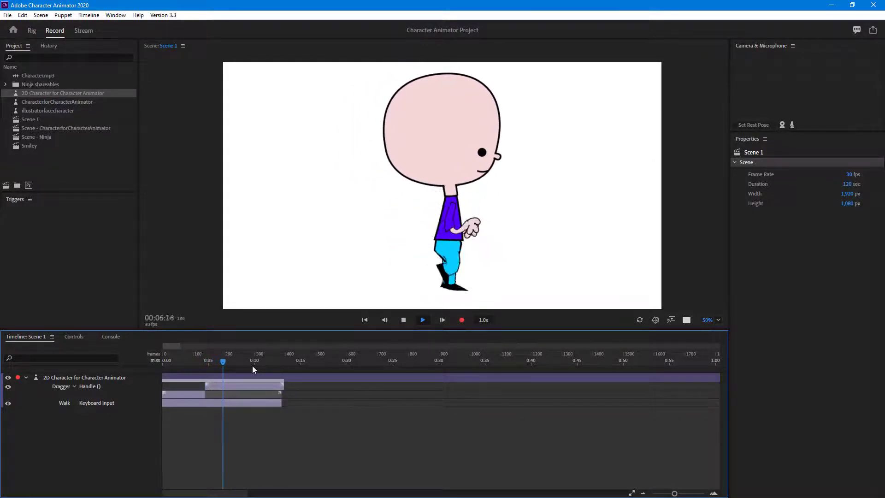
{"action": "mouse_move", "coordinate": [233, 363]}
{"action": "left_mouse_down"}
{"action": "mouse_move", "coordinate": [264, 366]}
{"action": "mouse_move", "coordinate": [227, 363]}
{"action": "left_mouse_up"}
Step: Return to frame 211, refresh the scene, and cue the playhead near 00:04:12
{"action": "left_click", "coordinate": [388, 327]}
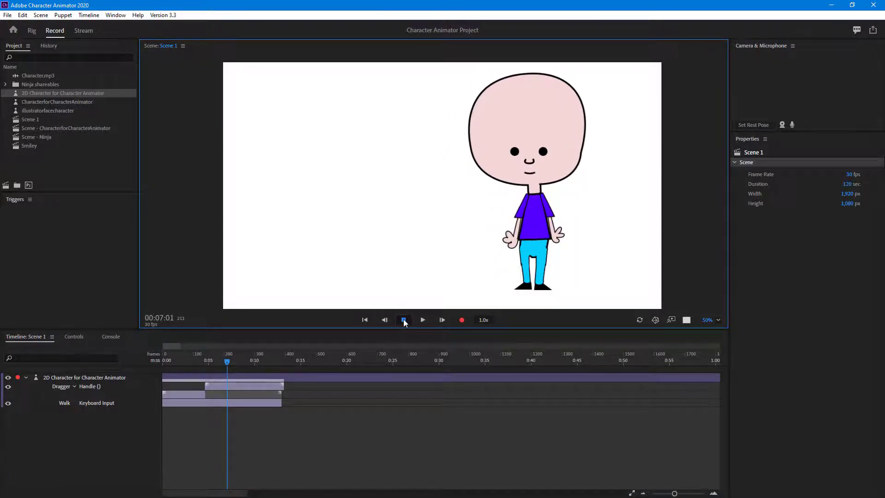
{"action": "left_click", "coordinate": [639, 320]}
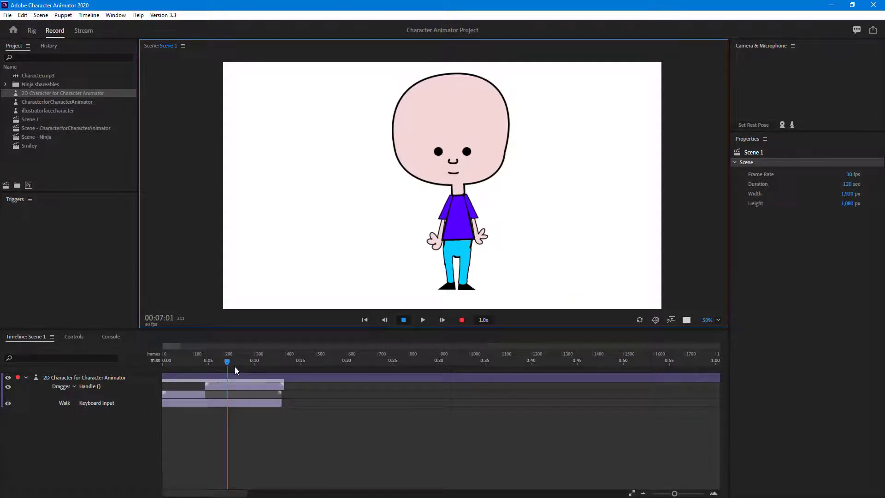
{"action": "left_click_drag", "start_coordinate": [228, 360], "coordinate": [203, 378]}
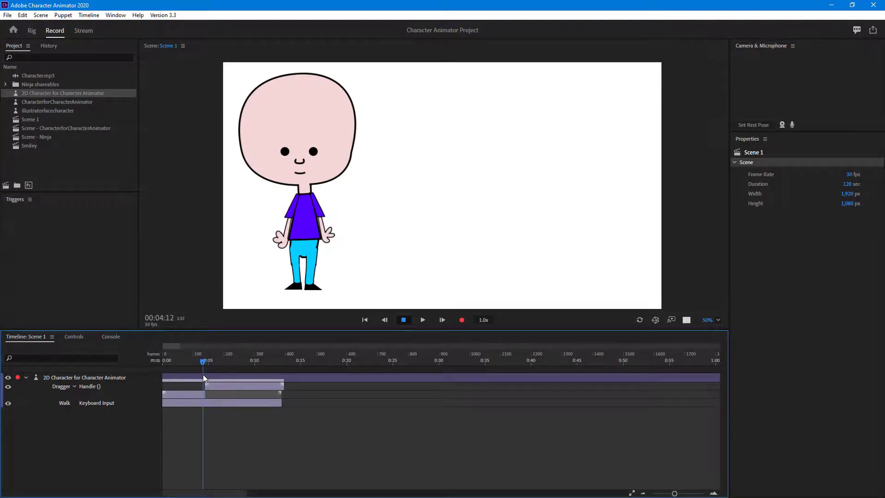
Step: Record Take 3 from about 4 to 11 seconds, lifting the character's hand into a wave
{"action": "left_click", "coordinate": [461, 319]}
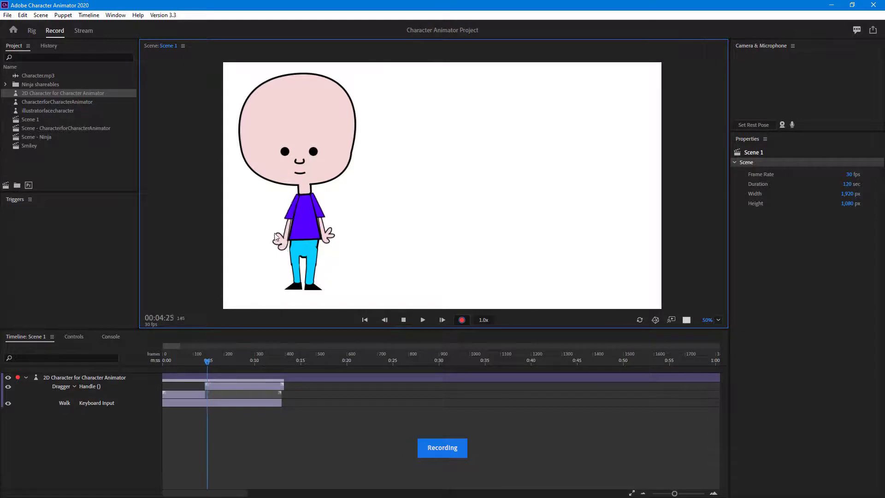
{"action": "mouse_move", "coordinate": [283, 243]}
{"action": "left_mouse_down"}
{"action": "mouse_move", "coordinate": [267, 210]}
{"action": "mouse_move", "coordinate": [265, 244]}
{"action": "mouse_move", "coordinate": [273, 208]}
{"action": "mouse_move", "coordinate": [270, 231]}
{"action": "mouse_move", "coordinate": [279, 241]}
{"action": "left_mouse_up"}
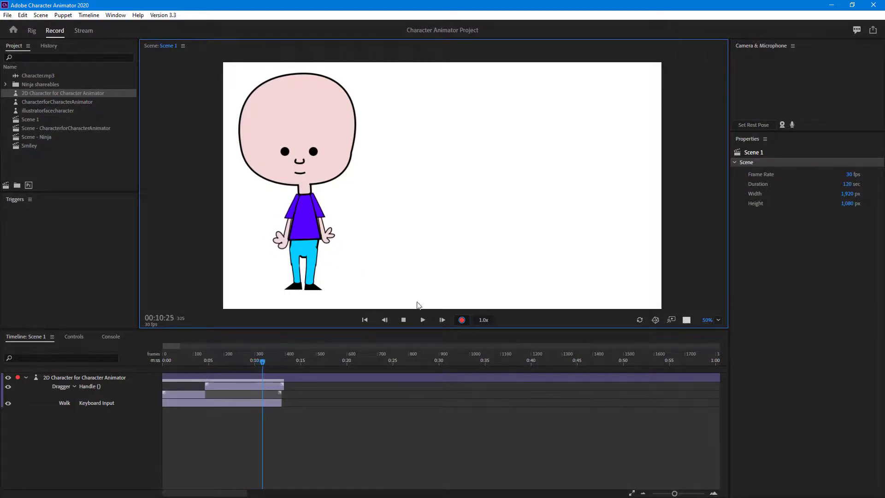
{"action": "left_click", "coordinate": [404, 320]}
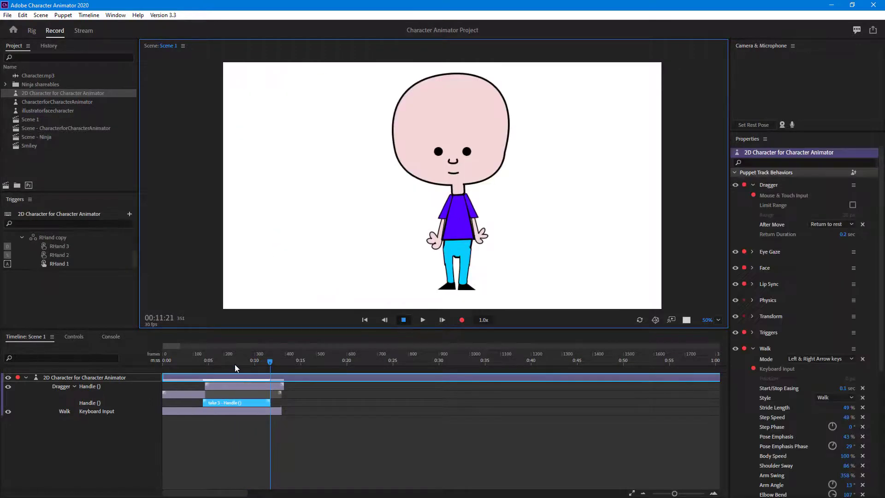
Step: Rewind Scene 1 to 00:00:00, play it through, then rewind again
{"action": "left_click_drag", "start_coordinate": [235, 365], "coordinate": [147, 364]}
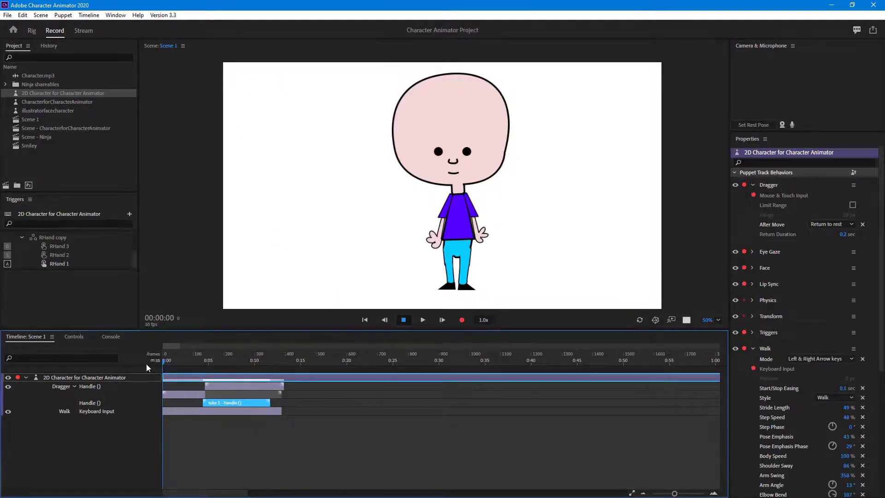
{"action": "left_click", "coordinate": [423, 319]}
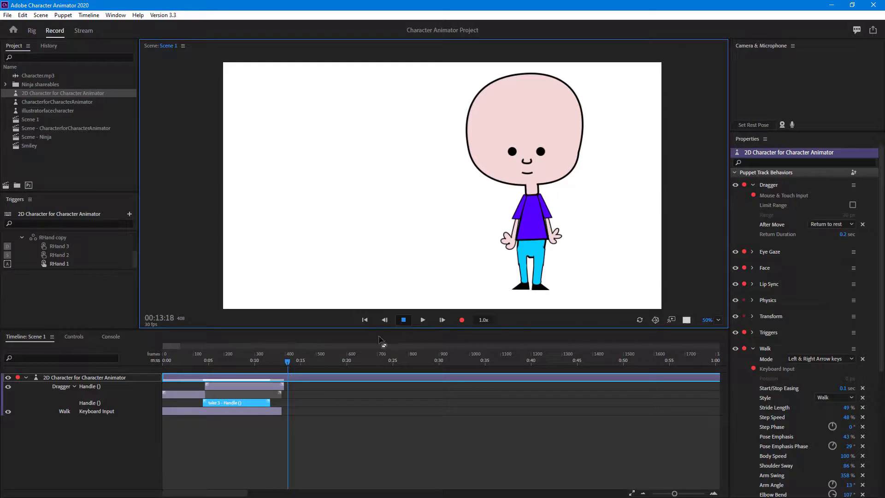
{"action": "left_click_drag", "start_coordinate": [252, 364], "coordinate": [139, 367]}
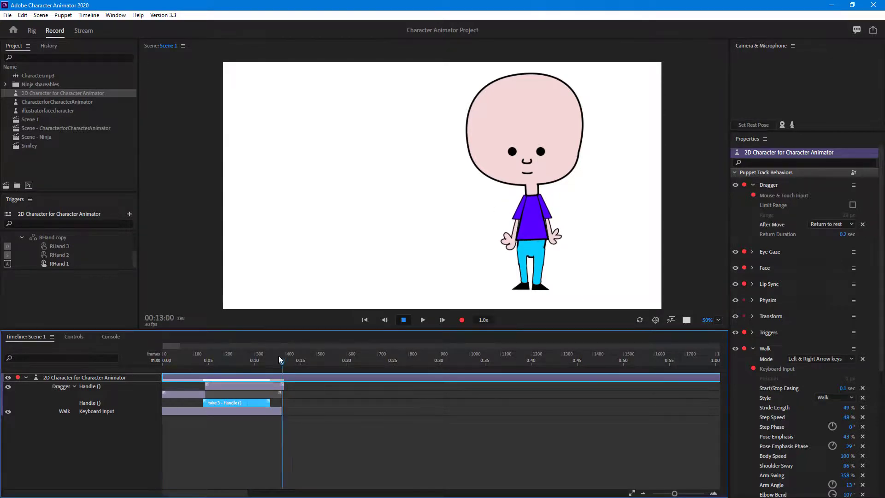
Step: Refresh the scene to re-centre the character and play it from the start
{"action": "key", "text": "Right"}
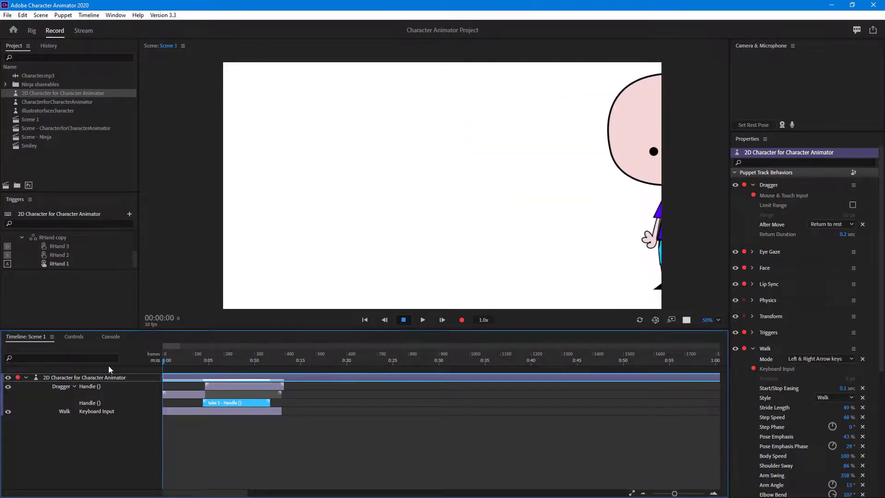
{"action": "left_click", "coordinate": [639, 319]}
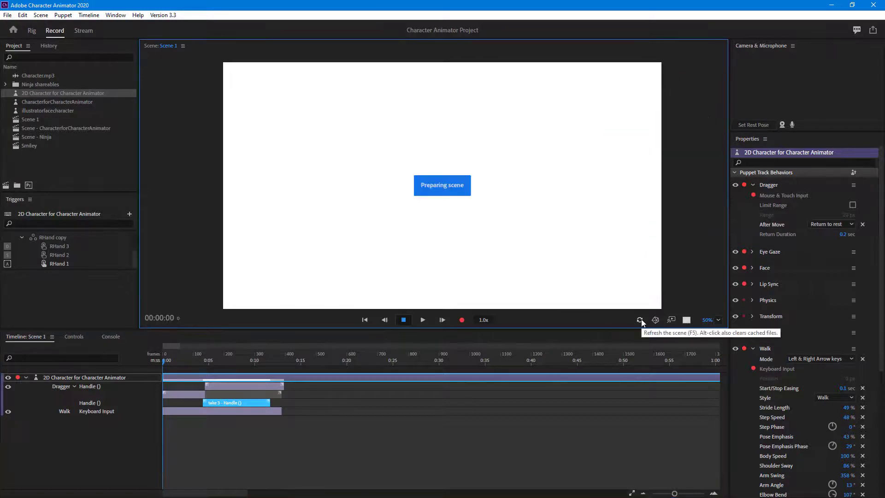
{"action": "left_click", "coordinate": [422, 320]}
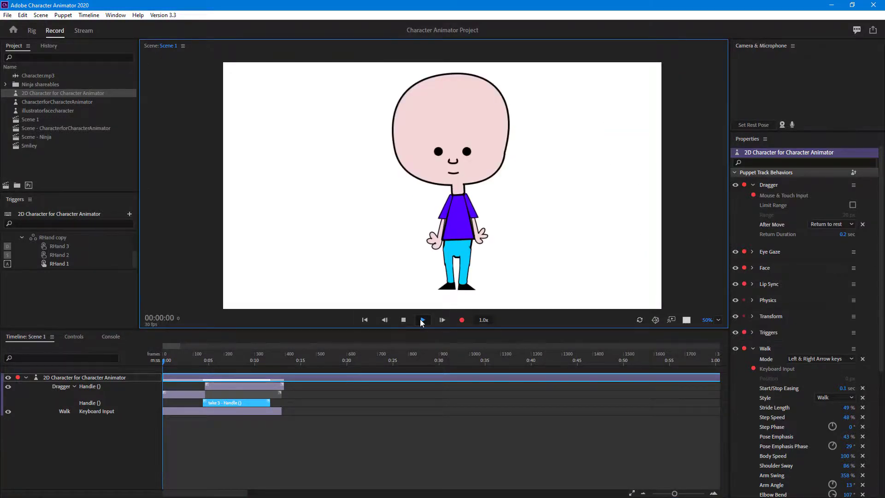